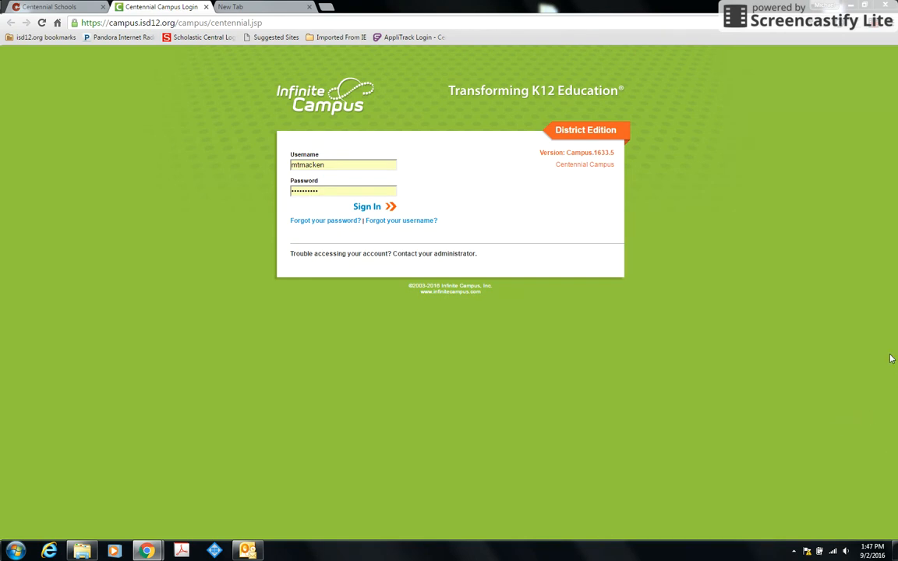
Step: Open Google Drive from the new browser tab
click(238, 7)
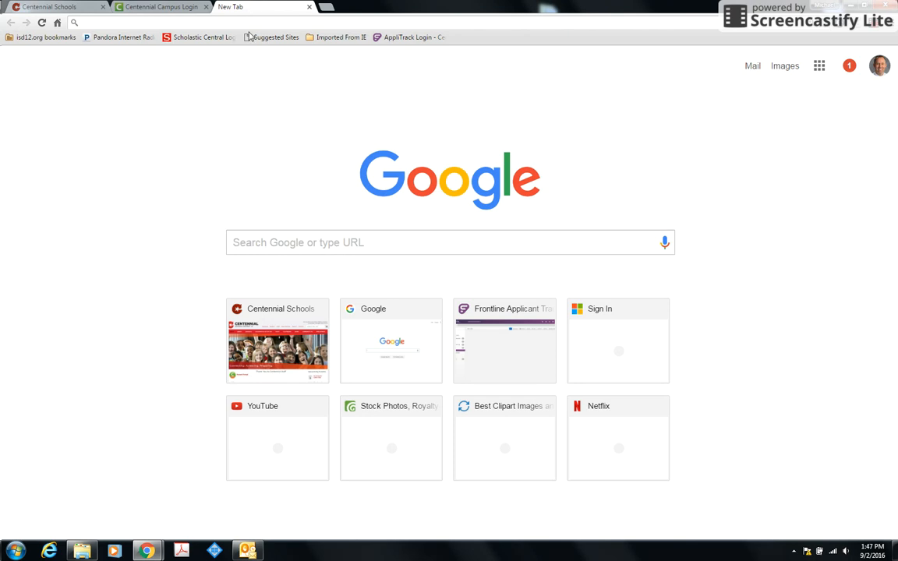
click(819, 67)
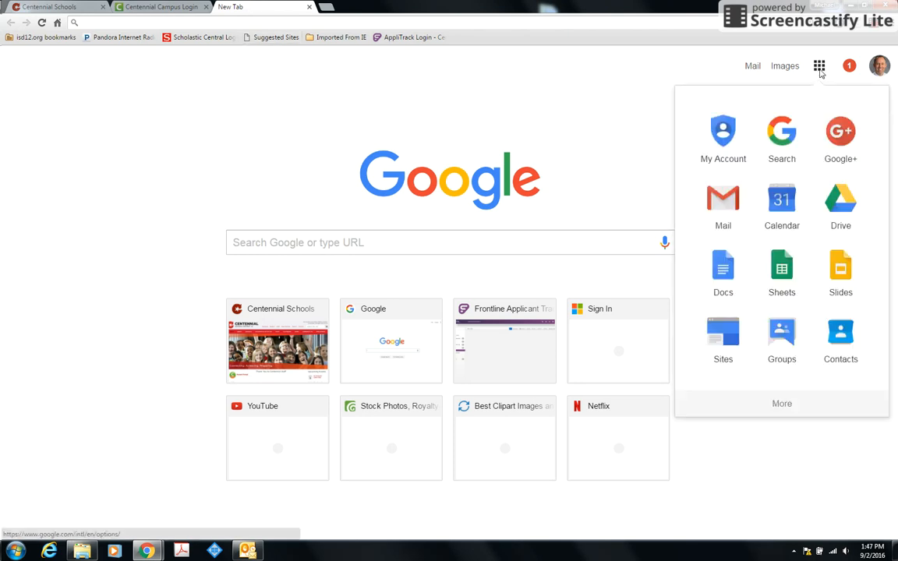
click(842, 218)
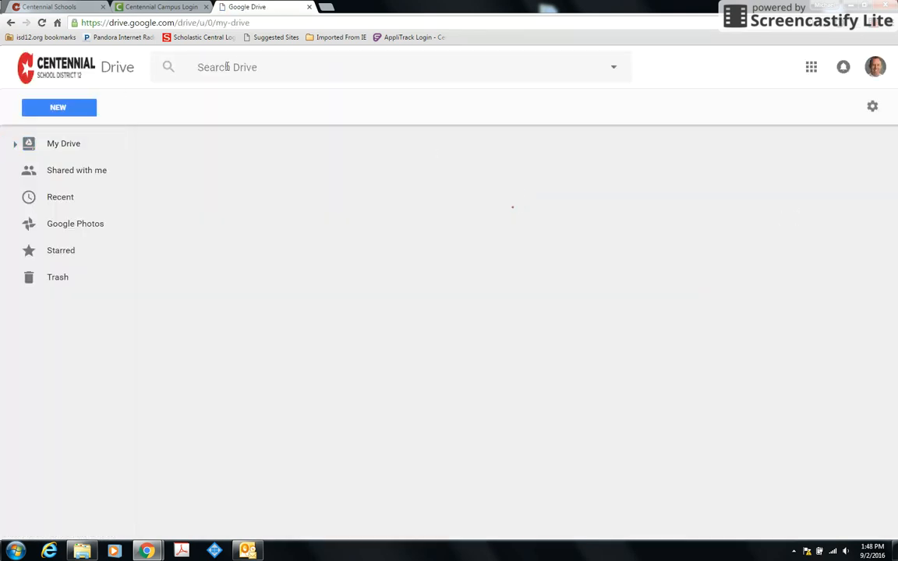
Step: Search Drive for "Team 601" and open the Team 601 Agenda spreadsheet
click(191, 66)
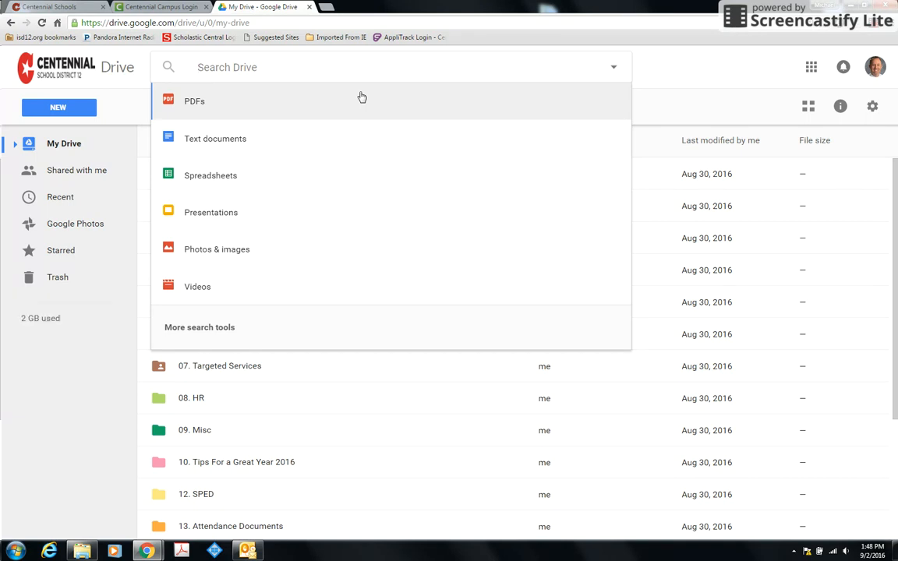
text(Team )
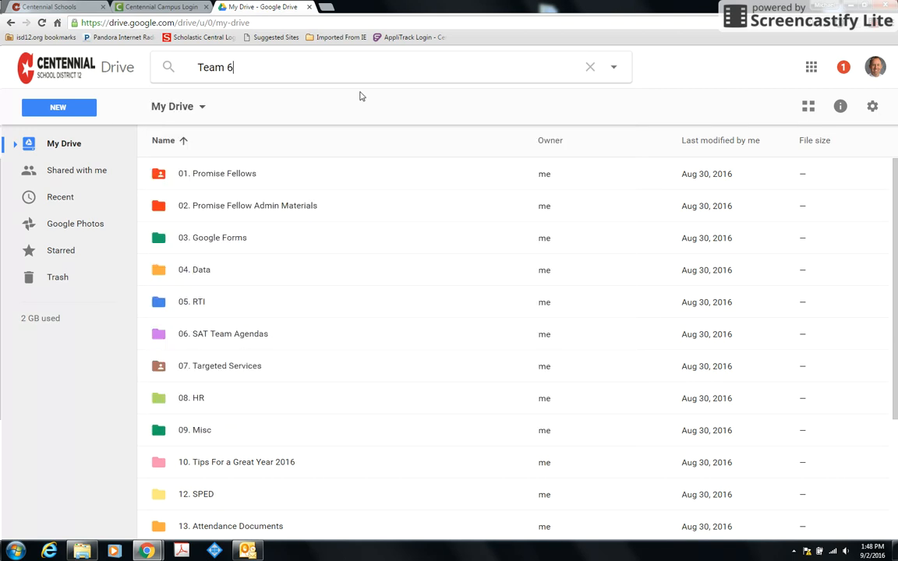
text(601)
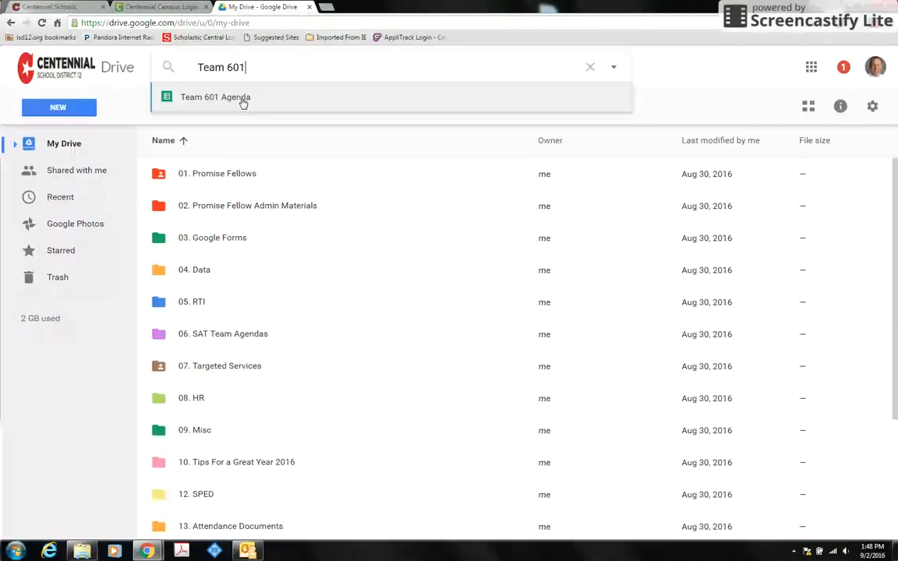
click(183, 102)
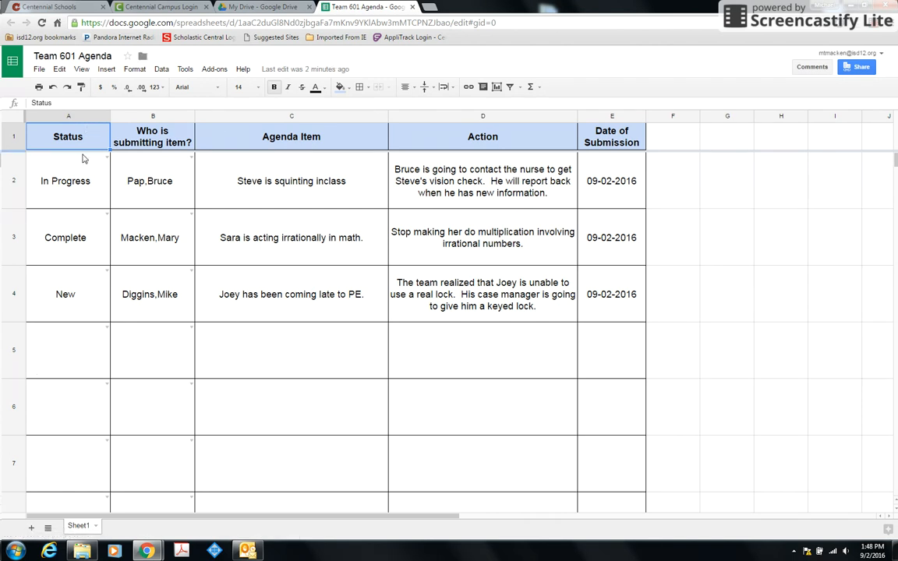
Step: Set the status in row 5 to New and choose the submitting teacher's name from the staff list
click(107, 328)
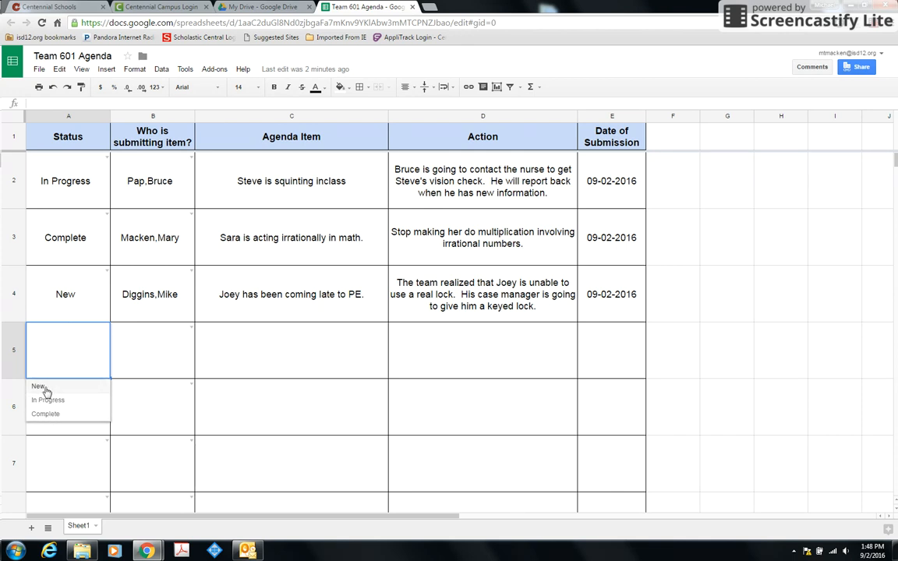
click(39, 386)
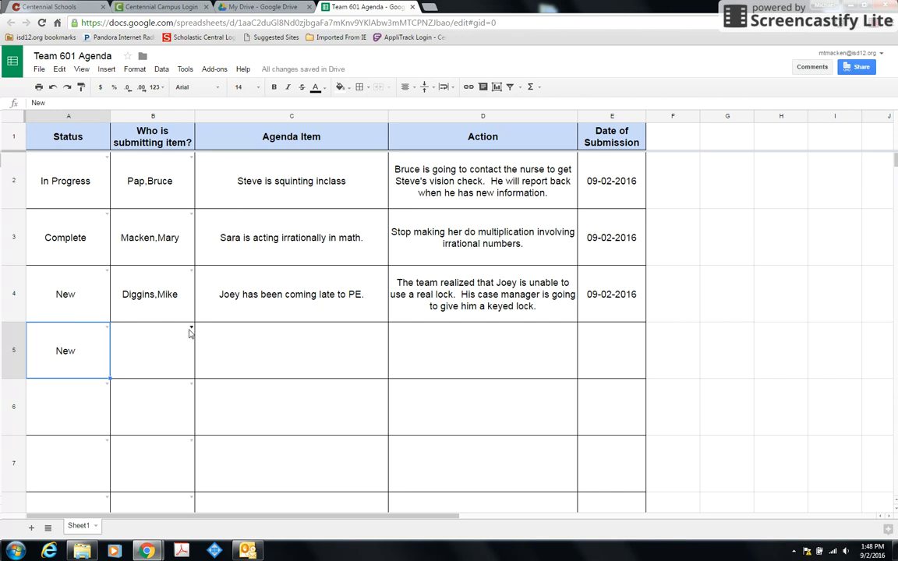
click(191, 330)
scroll(162, 448, down, 3)
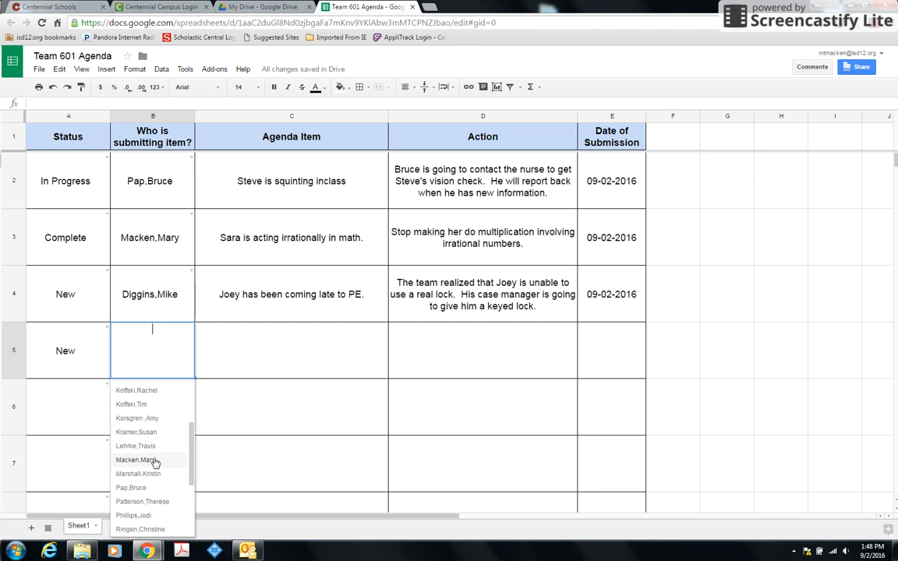
click(155, 462)
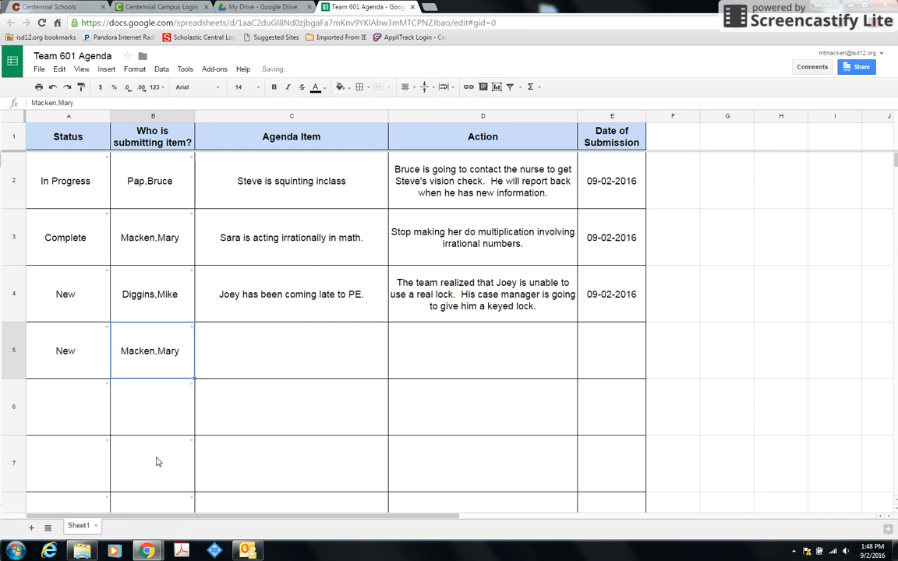
Step: Enter "Demo" as the agenda item in row 5
click(254, 357)
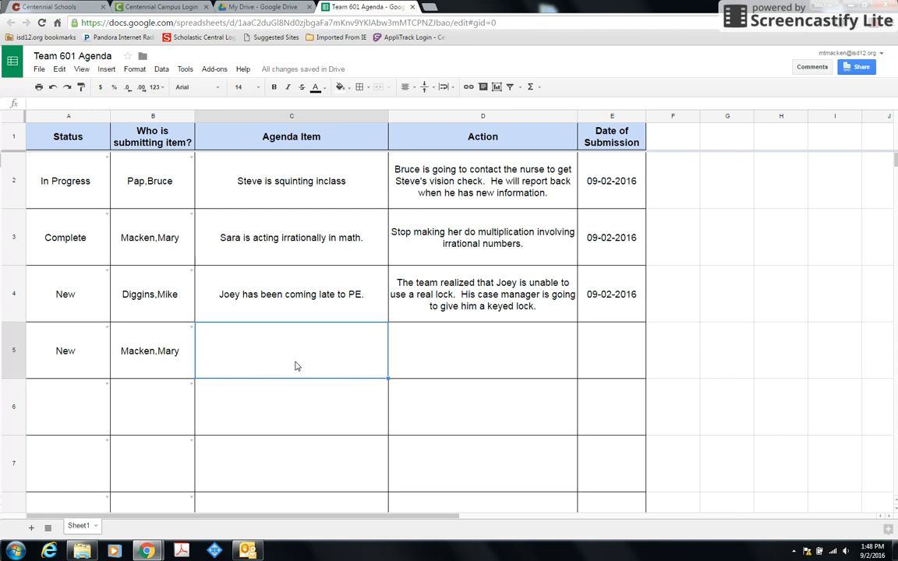
text(Demo)
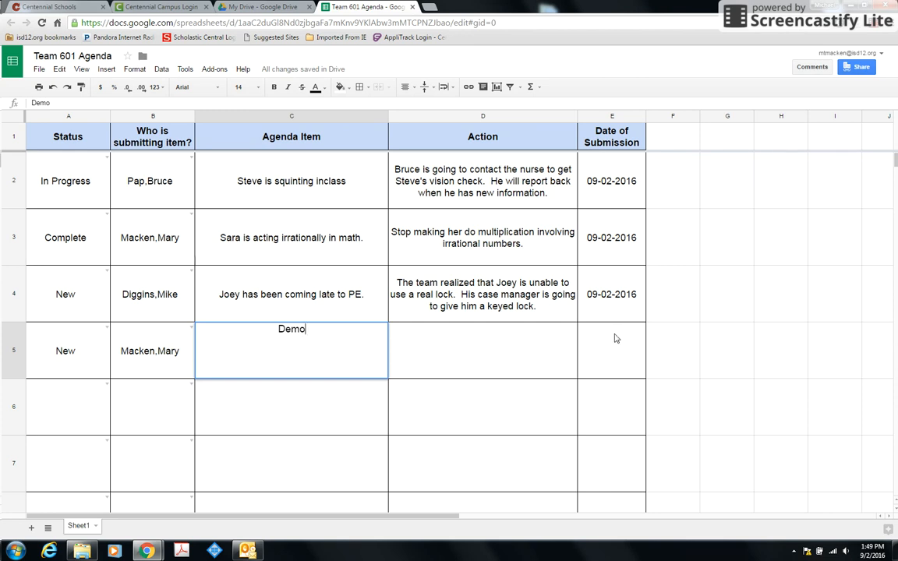
key(Tab)
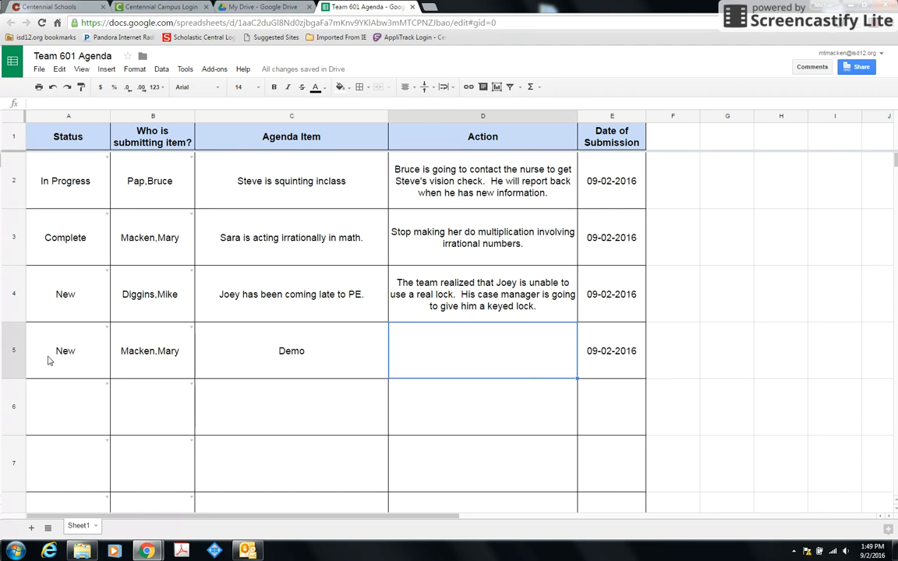
Step: Set the status of the agenda item in row 2 to Complete and the one in row 4 to In Progress
click(106, 159)
click(62, 224)
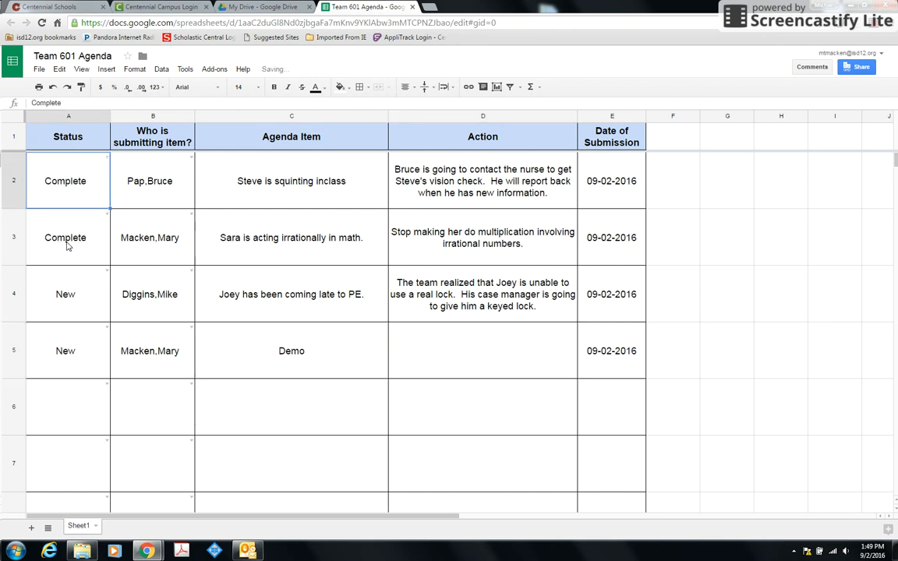
click(106, 271)
click(68, 343)
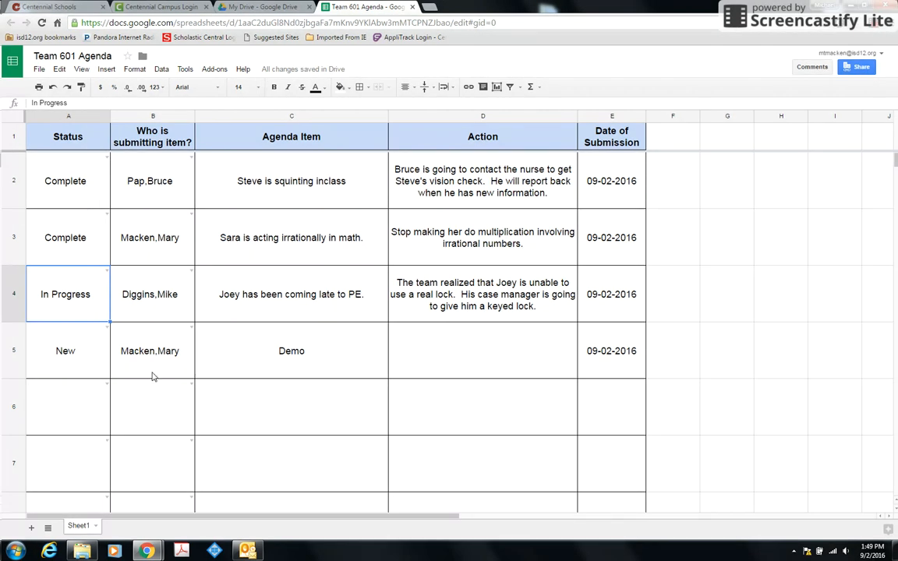
Step: Add a filter to the whole sheet and exclude Complete items in the Status column
click(12, 119)
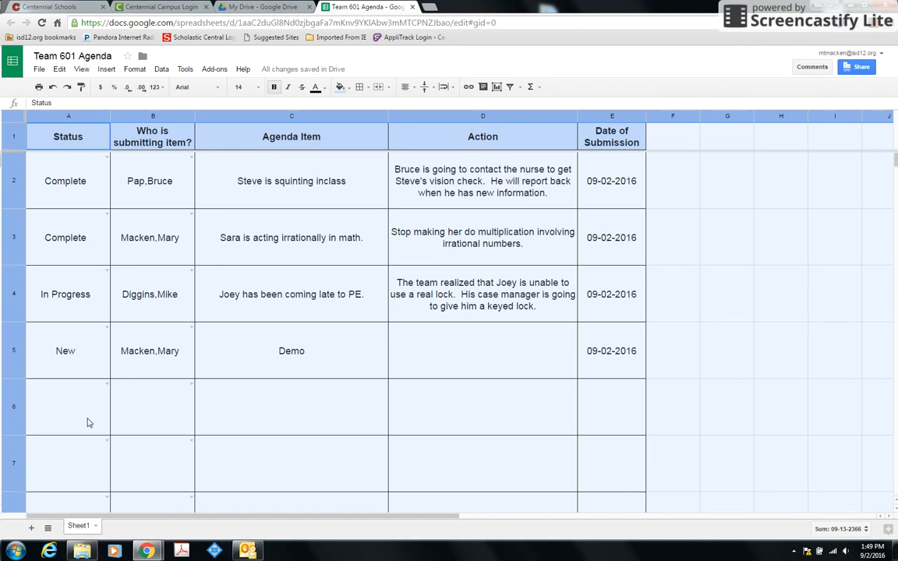
click(509, 88)
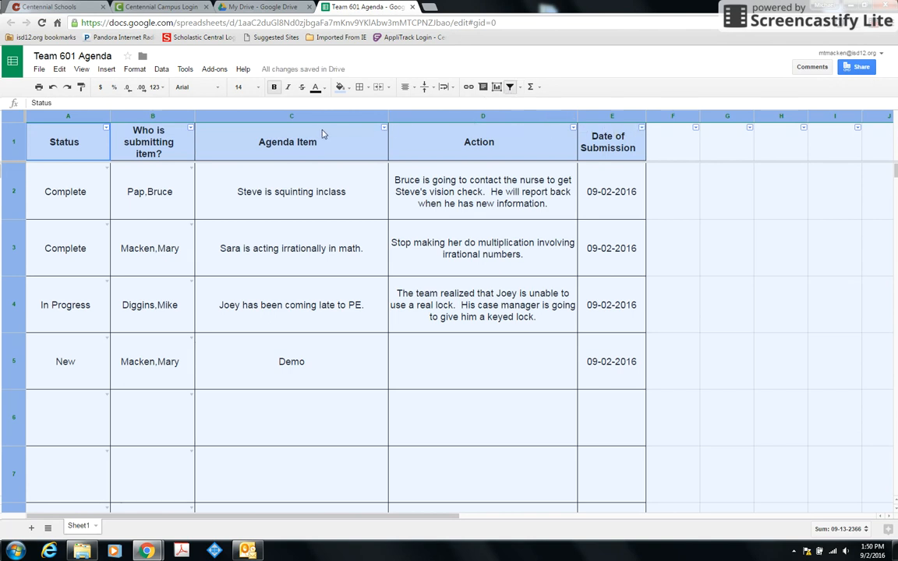
click(98, 131)
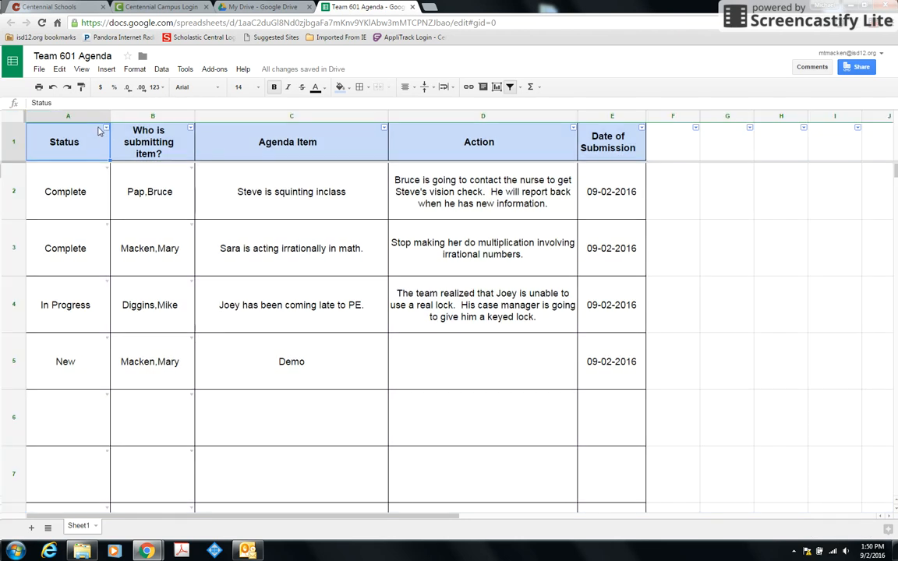
click(105, 130)
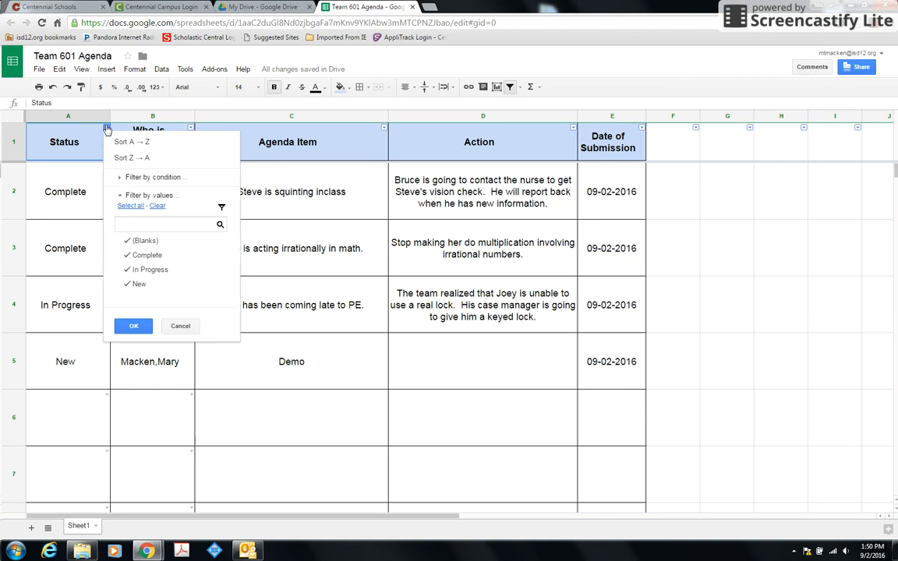
click(142, 260)
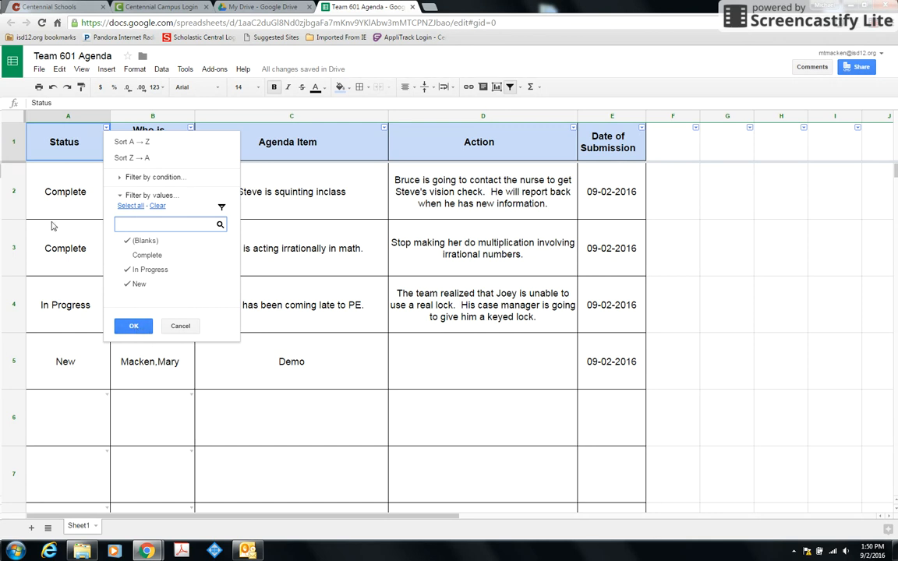
click(131, 328)
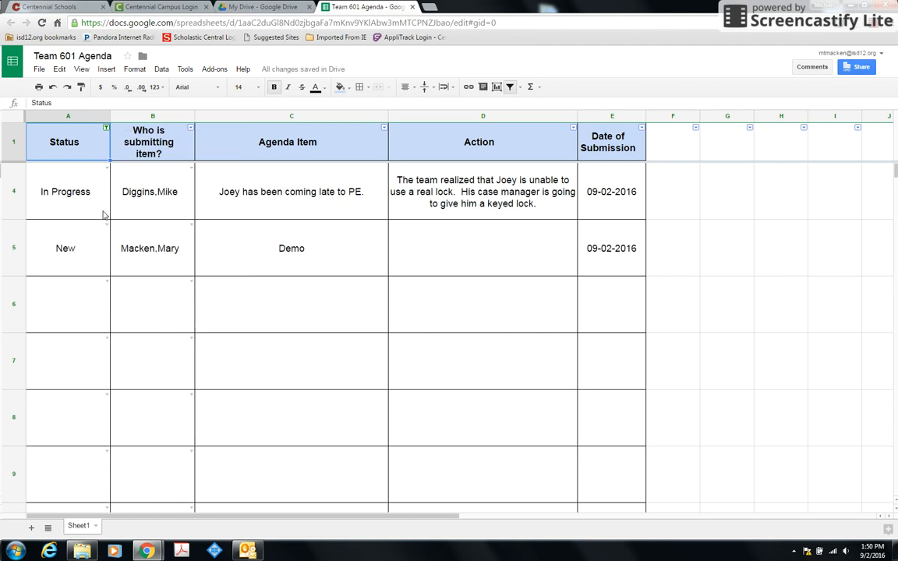
Step: Set the status of the row 4 item to Complete and reapply the Status filter to hide completed items
click(106, 169)
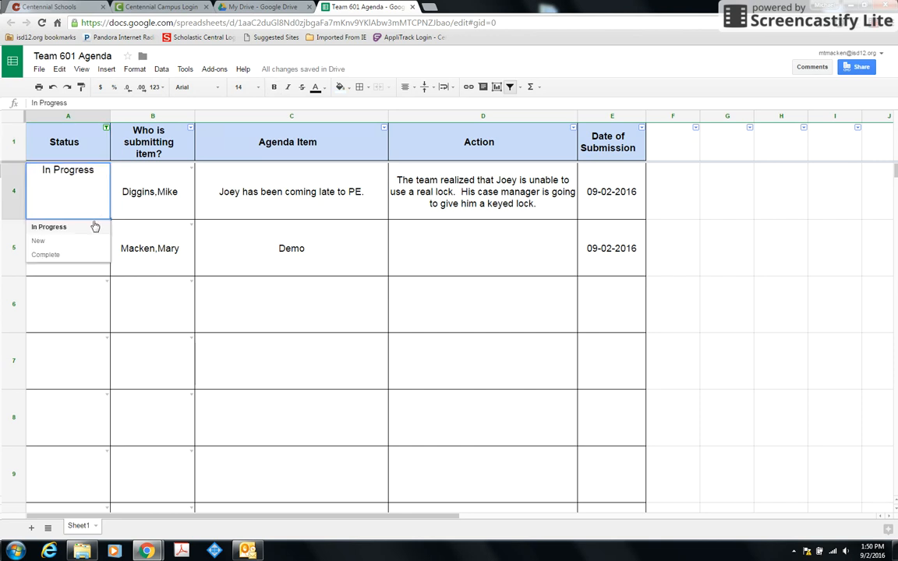
click(84, 255)
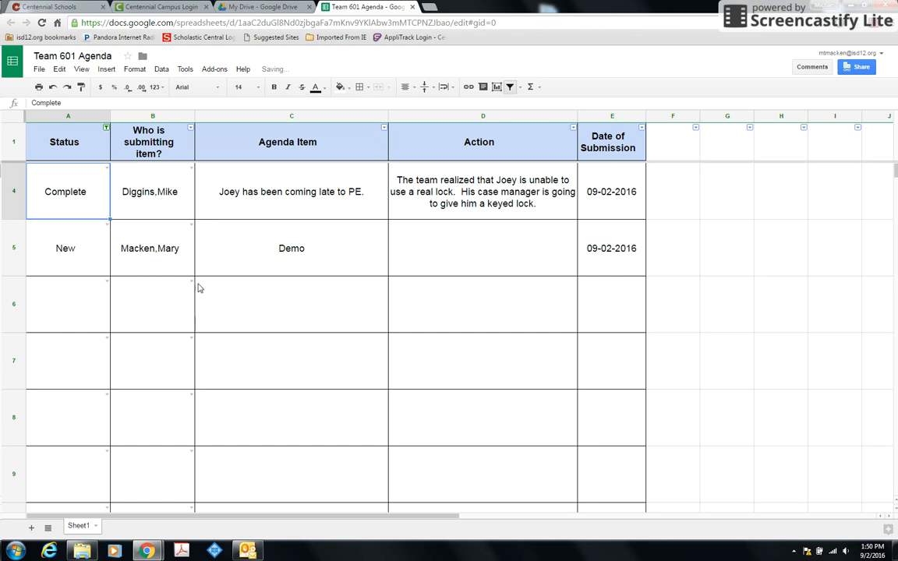
click(150, 299)
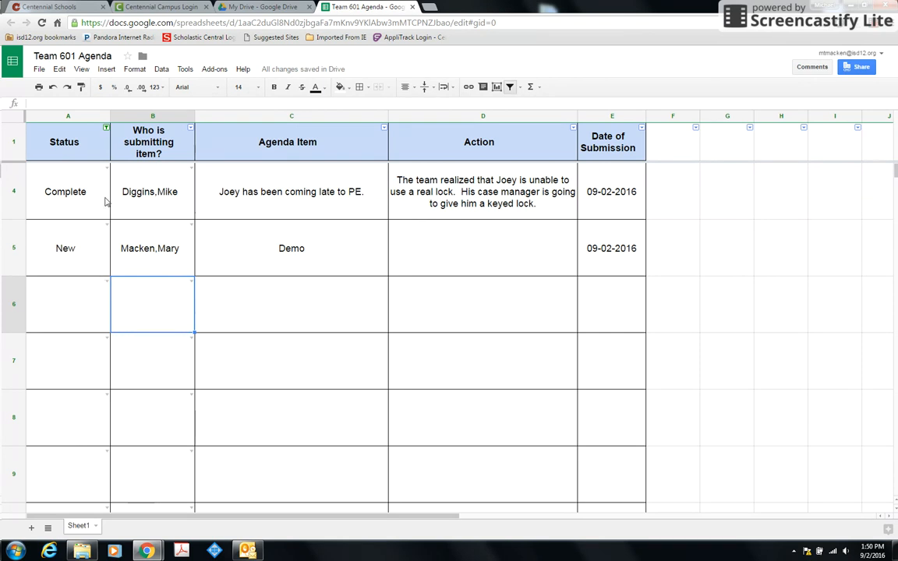
click(106, 129)
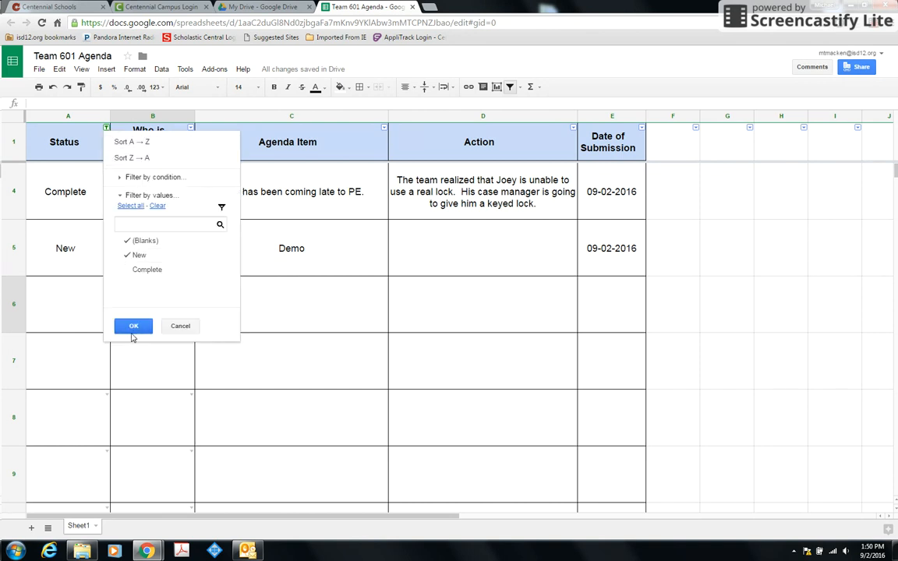
click(135, 327)
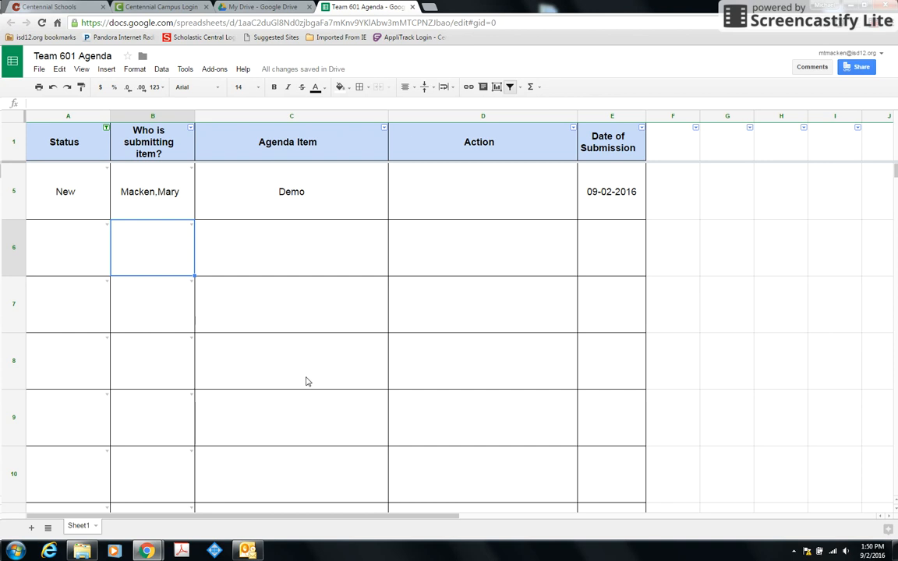
Step: Include Complete items in the Status filter again and return to the top of the agenda
click(106, 127)
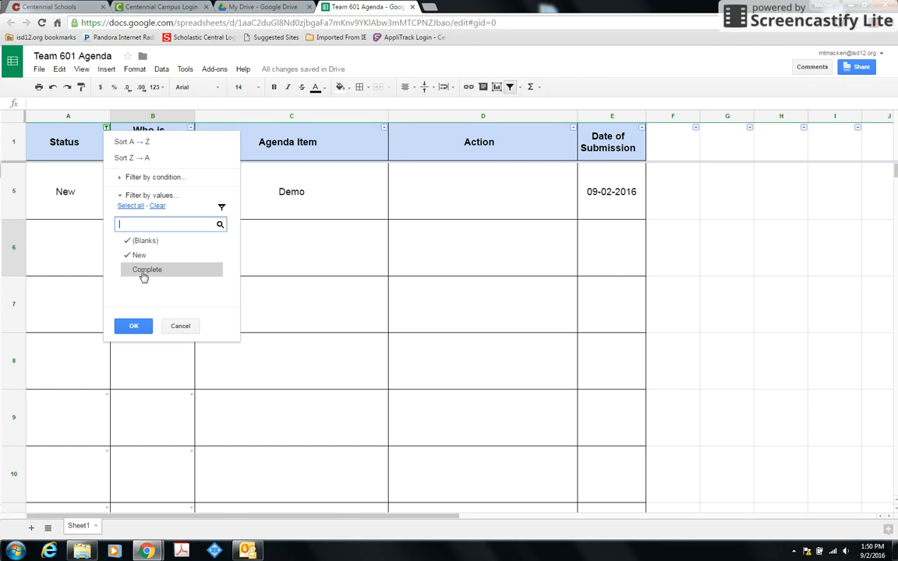
click(144, 271)
click(131, 325)
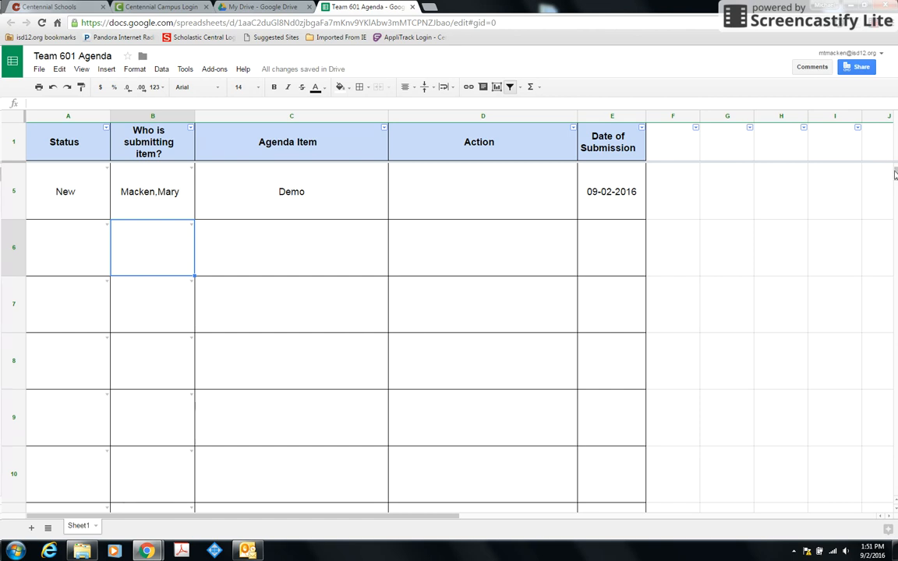
drag(894, 173, 894, 169)
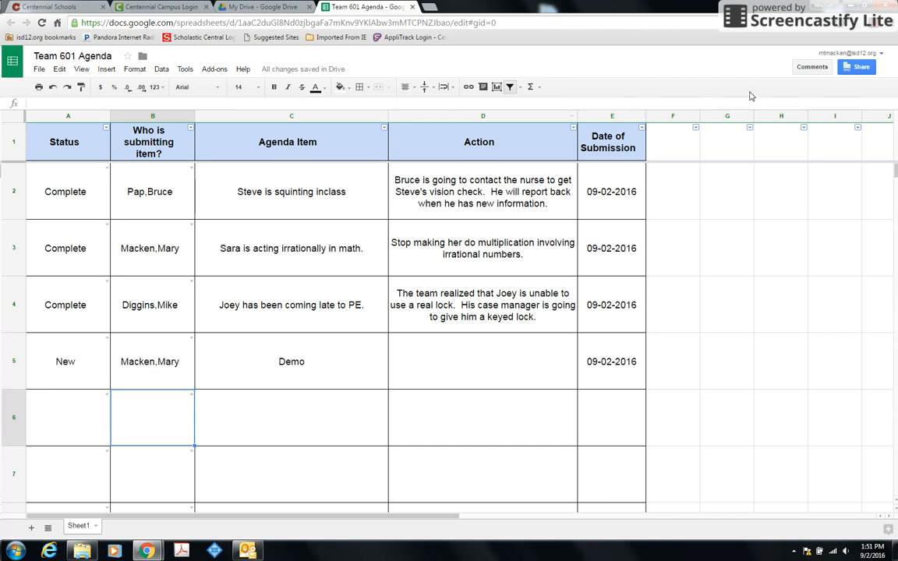
Step: Copy the agenda spreadsheet's shareable link from its sharing settings
click(857, 69)
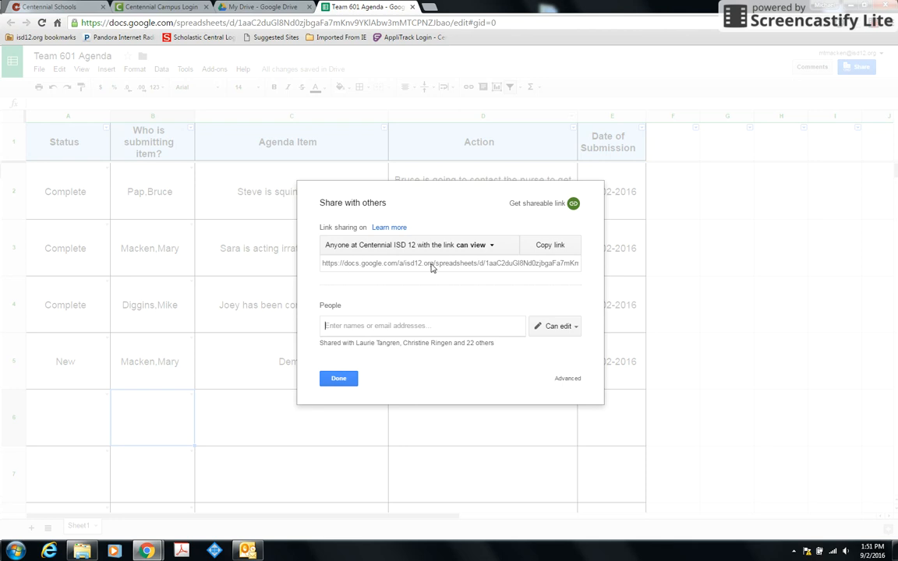
click(555, 247)
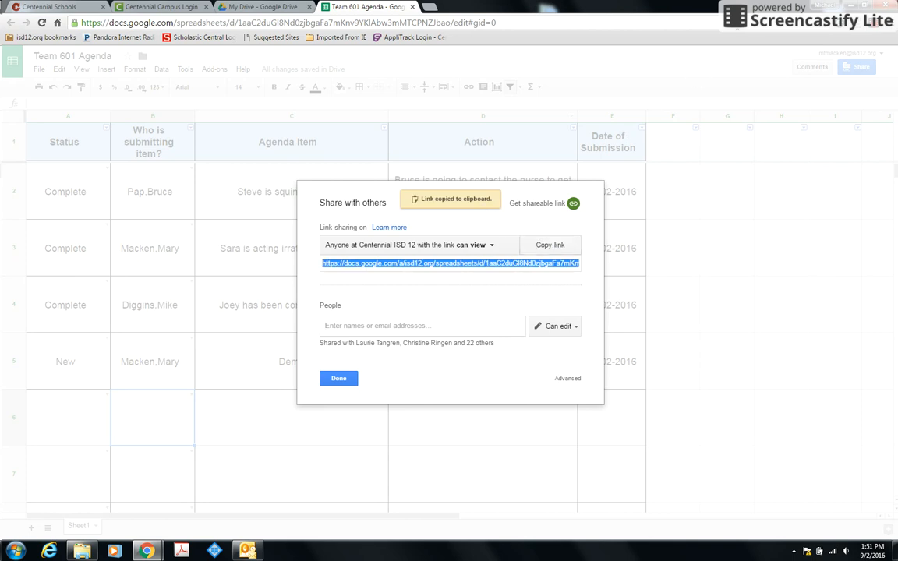
Step: Switch to the Windows desktop and start a new shortcut there, using the copied agenda spreadsheet link as its location
click(852, 7)
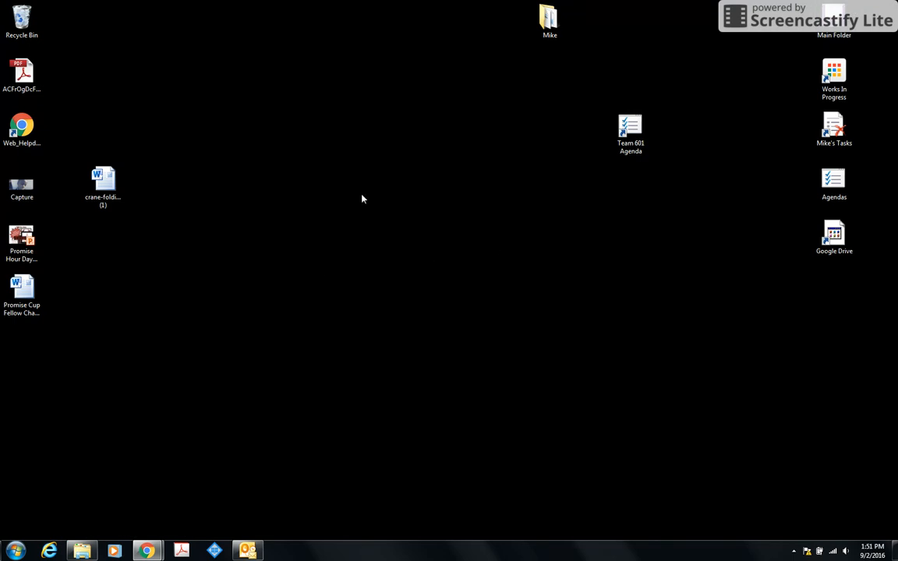
right_click(260, 216)
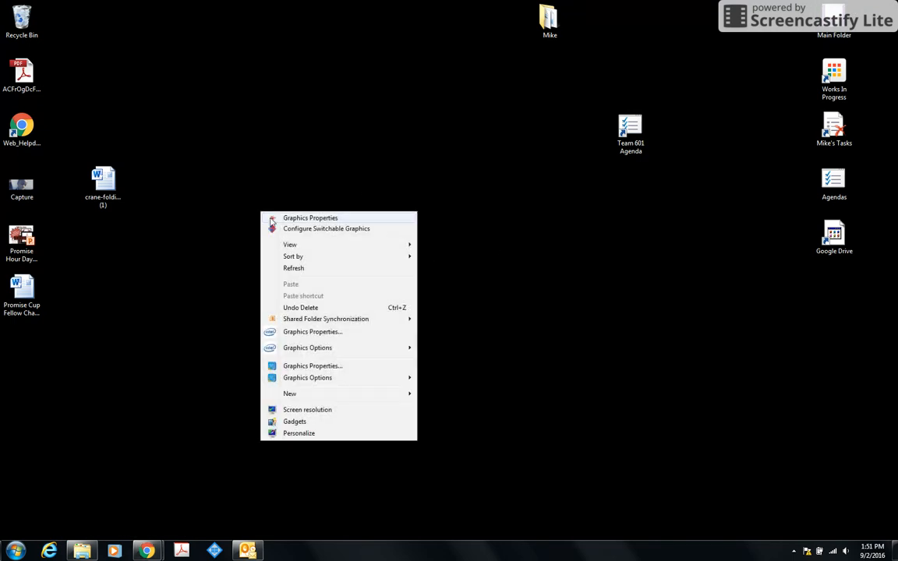
mouse_move(312, 399)
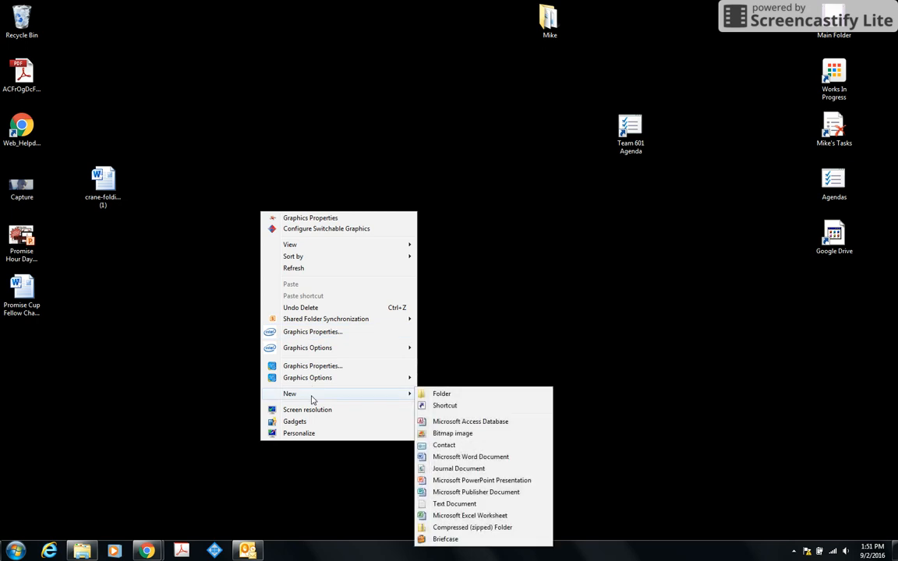
click(446, 406)
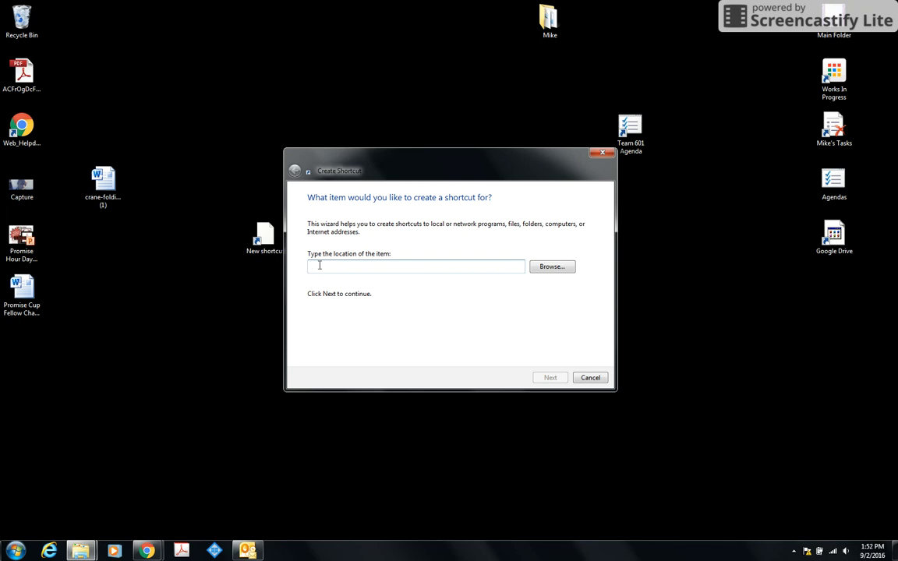
right_click(320, 264)
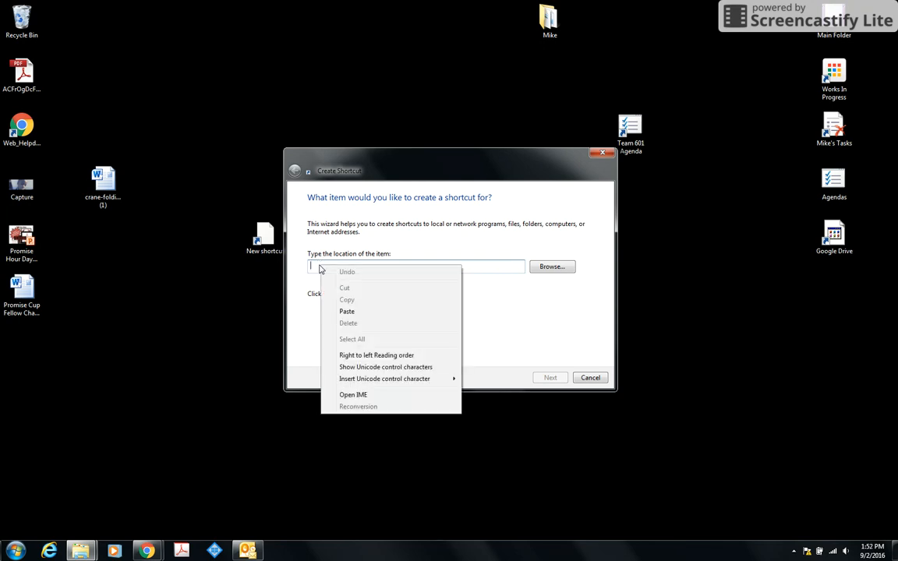
click(351, 313)
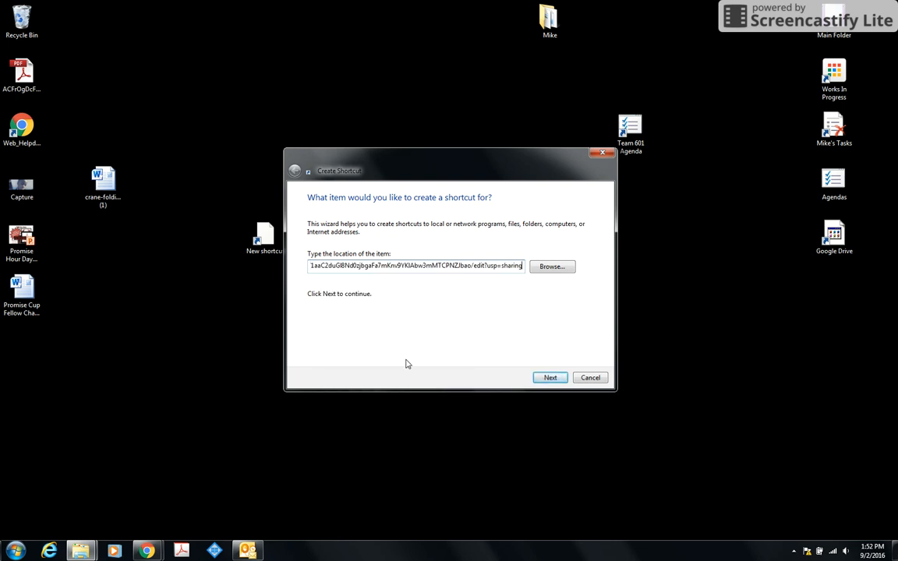
click(550, 378)
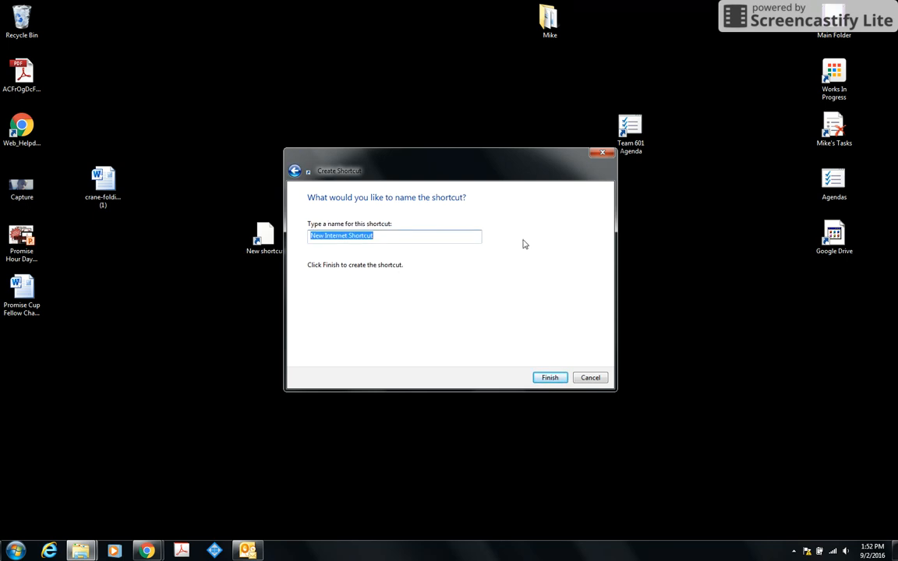
Step: Name the shortcut "Team 601 Agenda Link", finish creating it, and open the agenda spreadsheet from it
text(Team 601 Agenda Link)
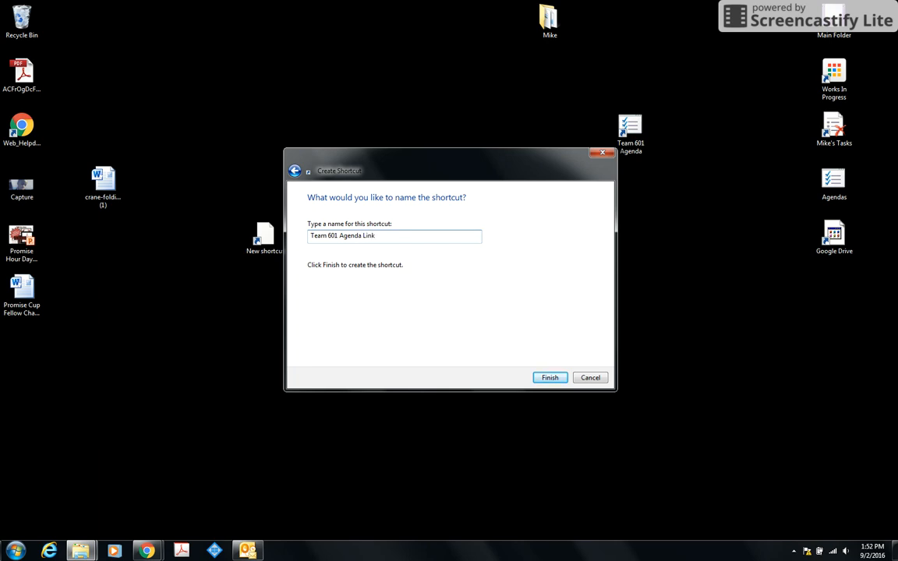
click(550, 378)
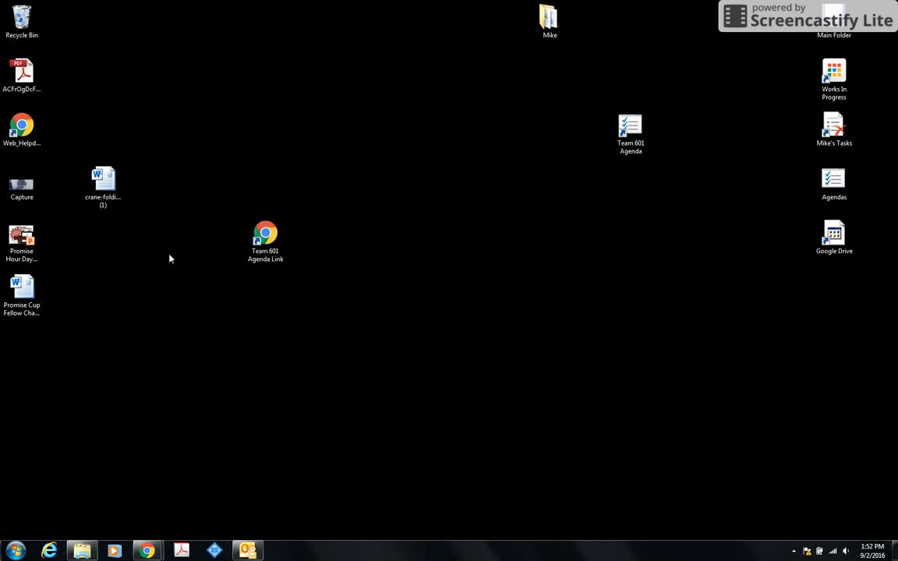
double_click(265, 233)
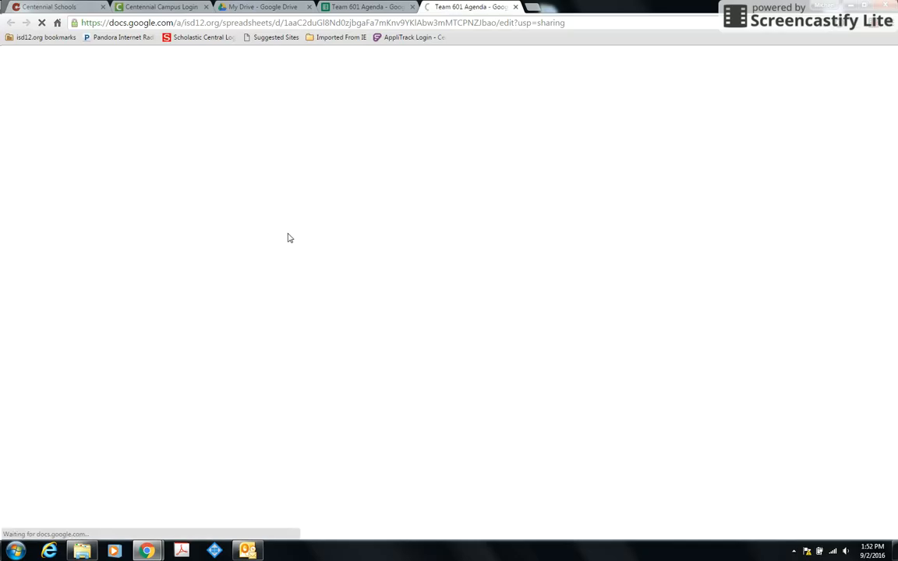